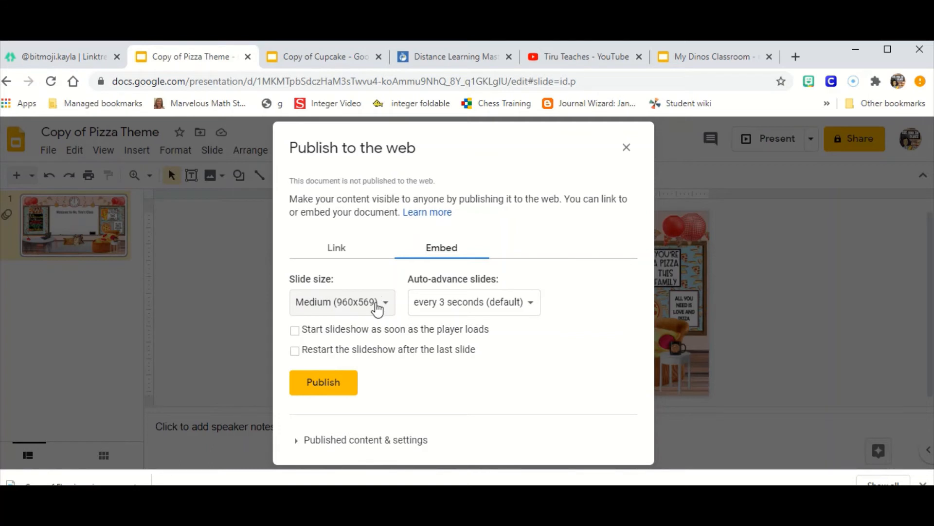
- Publish the pizza-themed presentation to the web as a Medium (960x569) embed and copy its embed code
{"action": "left_click", "coordinate": [379, 310]}
{"action": "left_click", "coordinate": [380, 310]}
{"action": "left_click", "coordinate": [328, 389]}
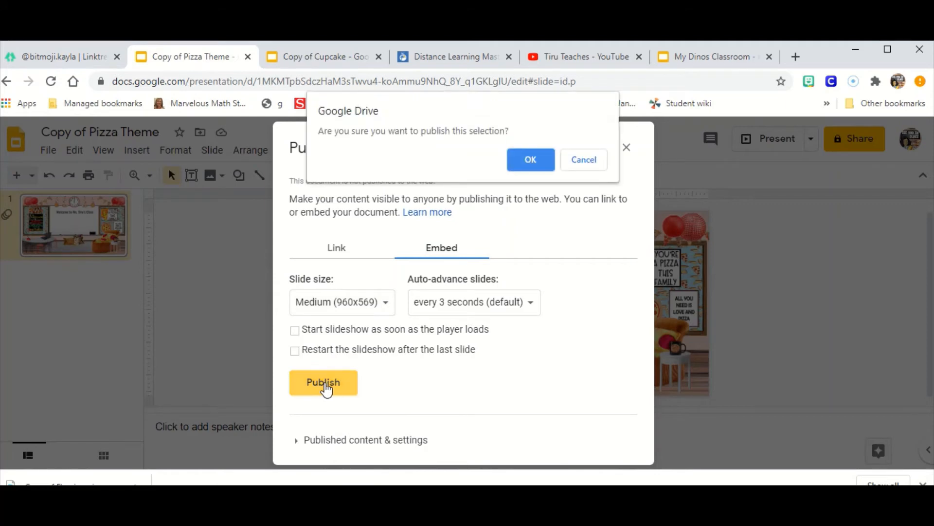
{"action": "left_click", "coordinate": [538, 160]}
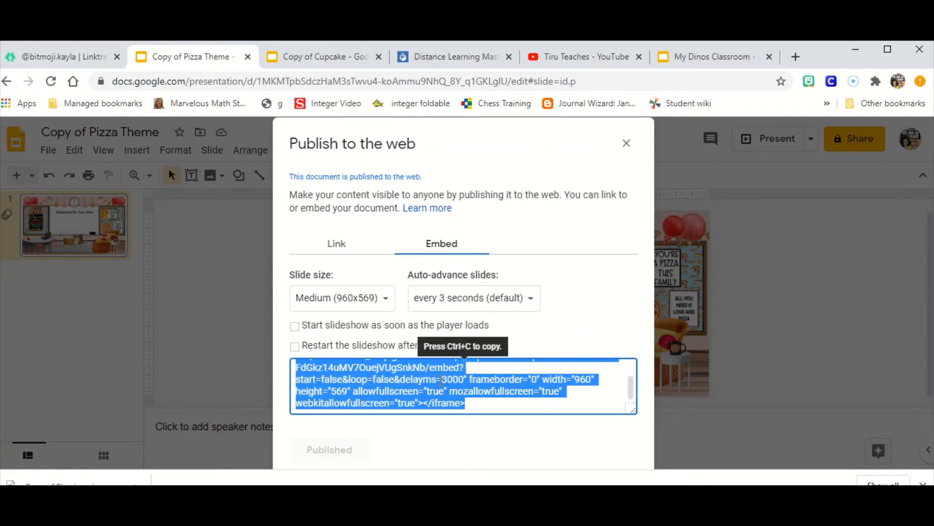
{"action": "right_click", "coordinate": [445, 375]}
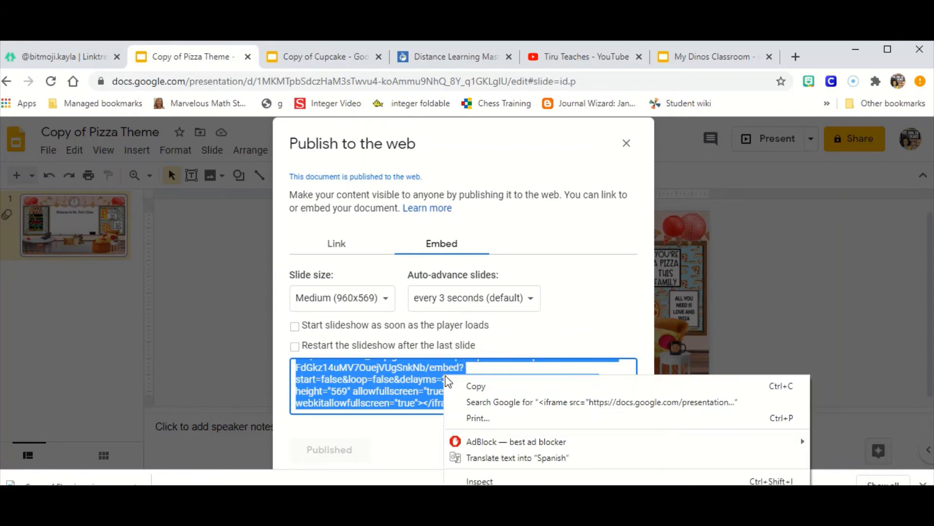
{"action": "left_click", "coordinate": [477, 386]}
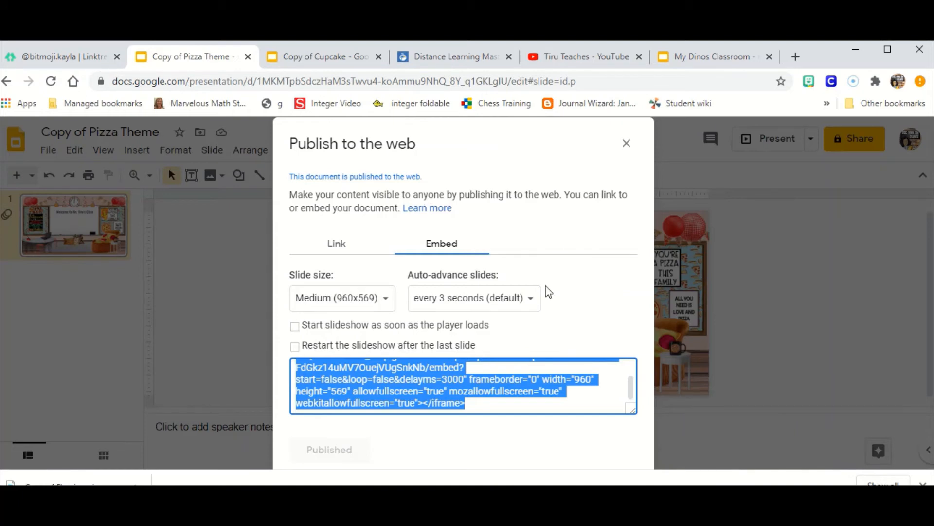
- Switch to the Distance Learning Master Course in Canvas and start a new page from the full pages list
{"action": "left_click", "coordinate": [472, 58]}
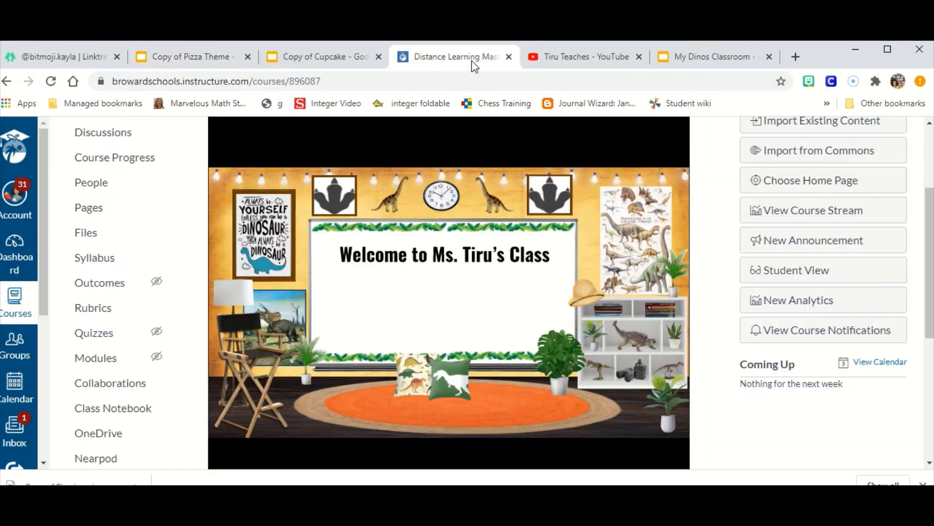
{"action": "scroll", "coordinate": [441, 156], "scroll_direction": "up", "scroll_amount": 3}
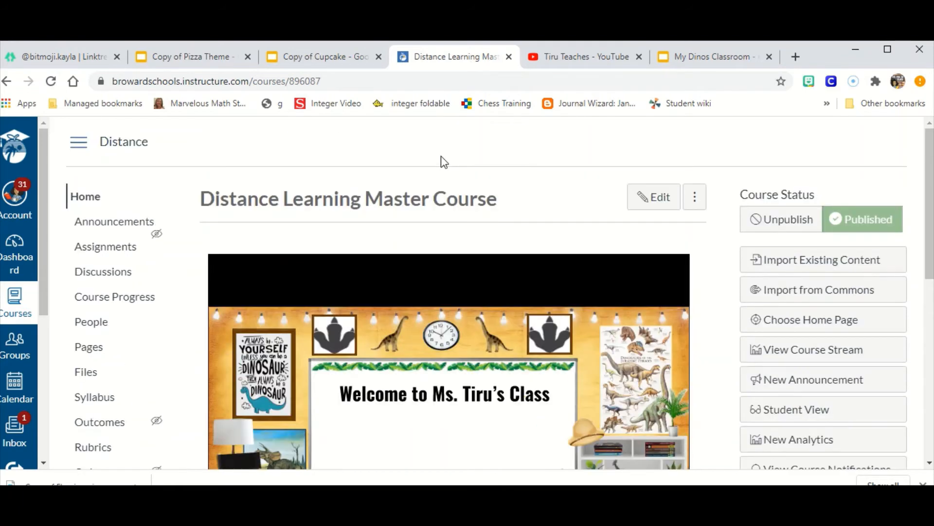
{"action": "left_click", "coordinate": [88, 348]}
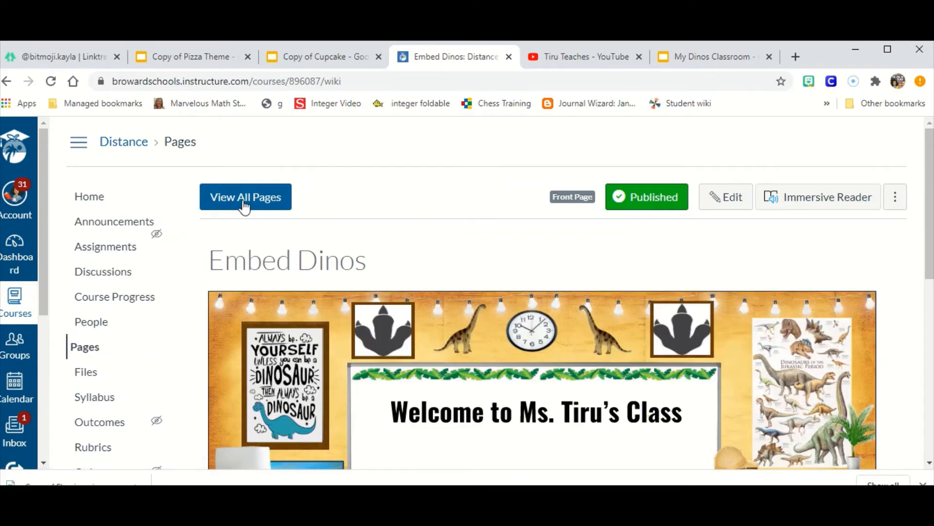
{"action": "left_click", "coordinate": [244, 205]}
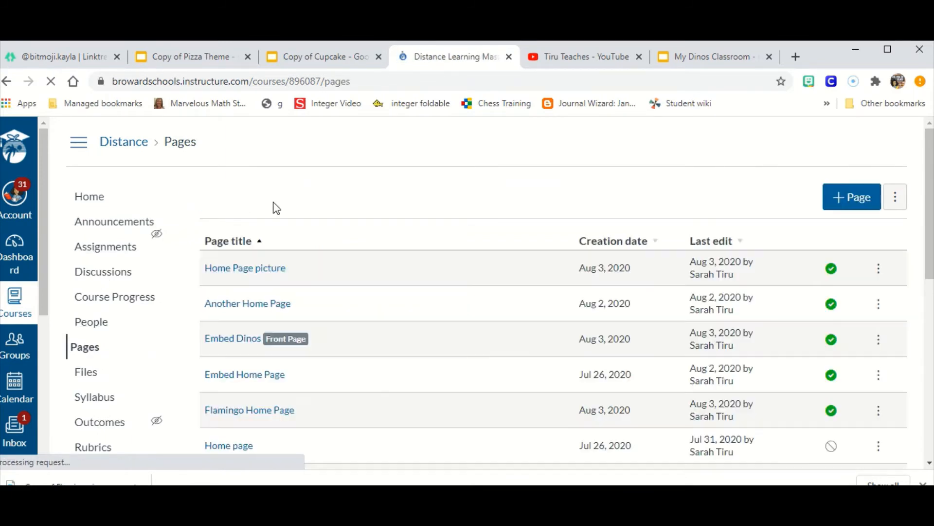
{"action": "left_click", "coordinate": [855, 200]}
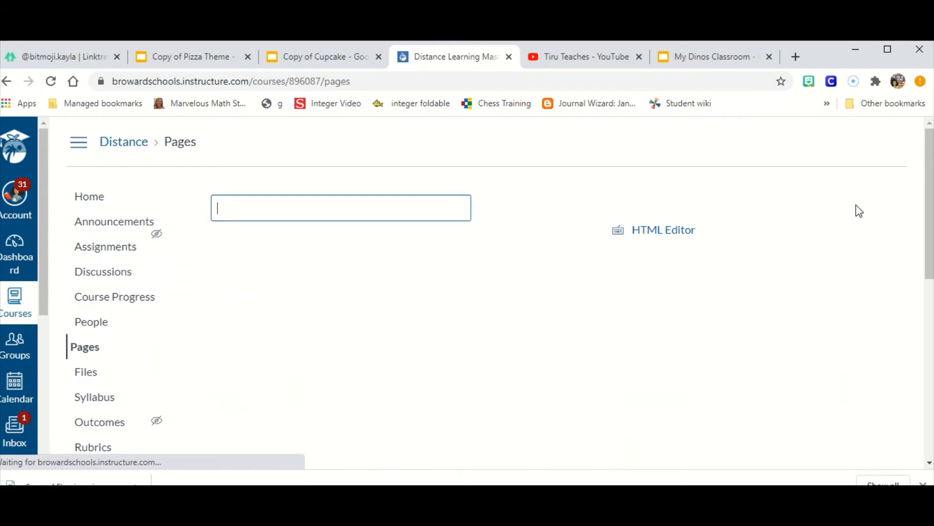
- Title the new page "Embed Pizza"
{"action": "left_click", "coordinate": [303, 217]}
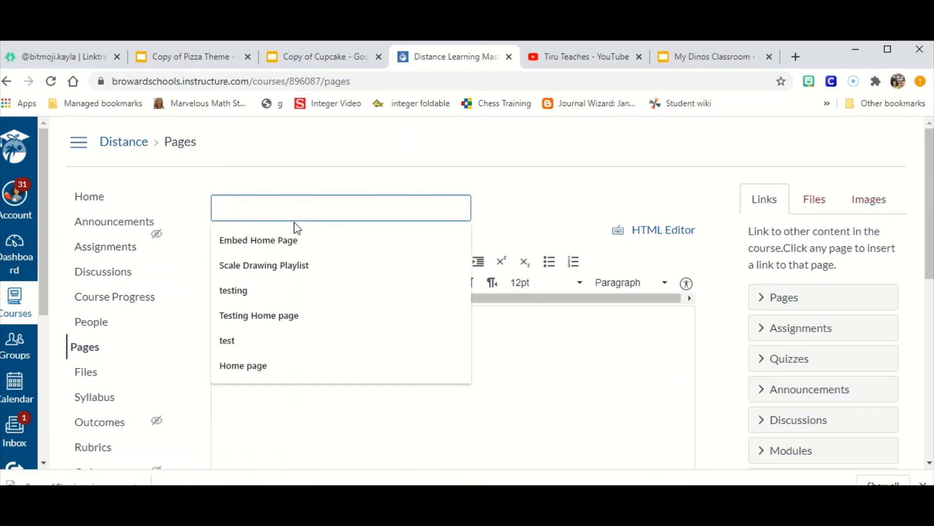
{"action": "type", "text": "Embed"}
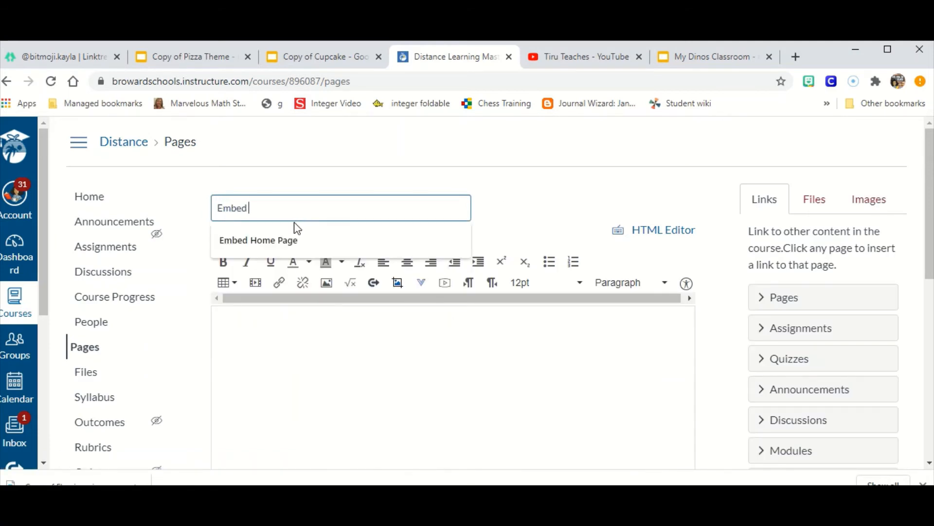
{"action": "type", "text": " Pizza"}
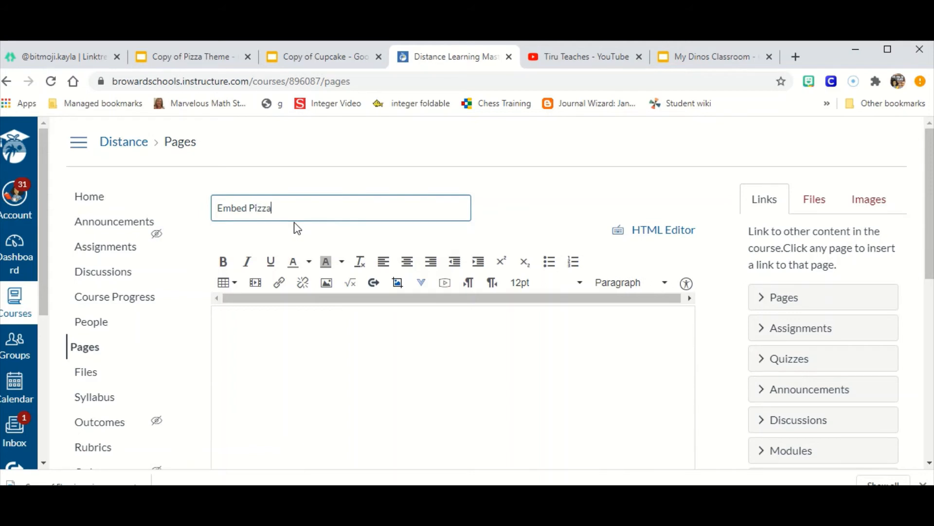
{"action": "left_click_drag", "start_coordinate": [278, 208], "coordinate": [207, 223]}
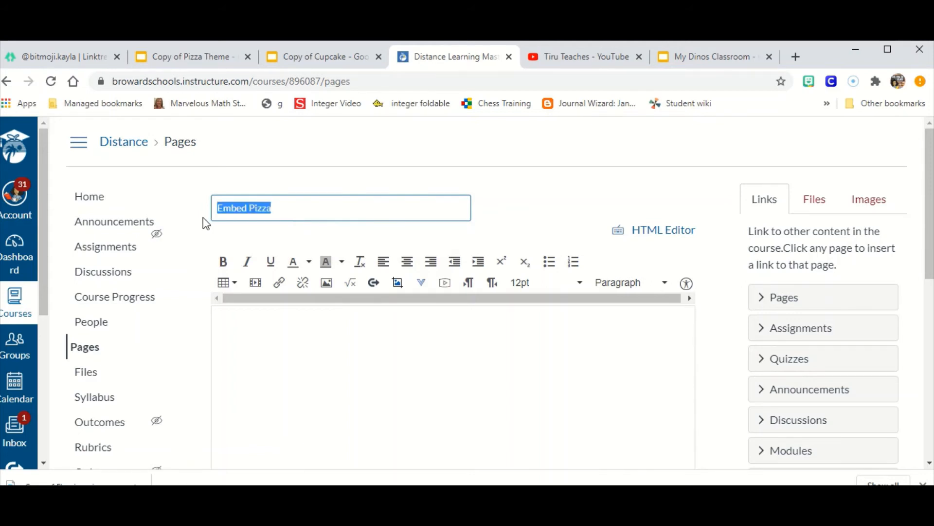
{"action": "left_click", "coordinate": [345, 206]}
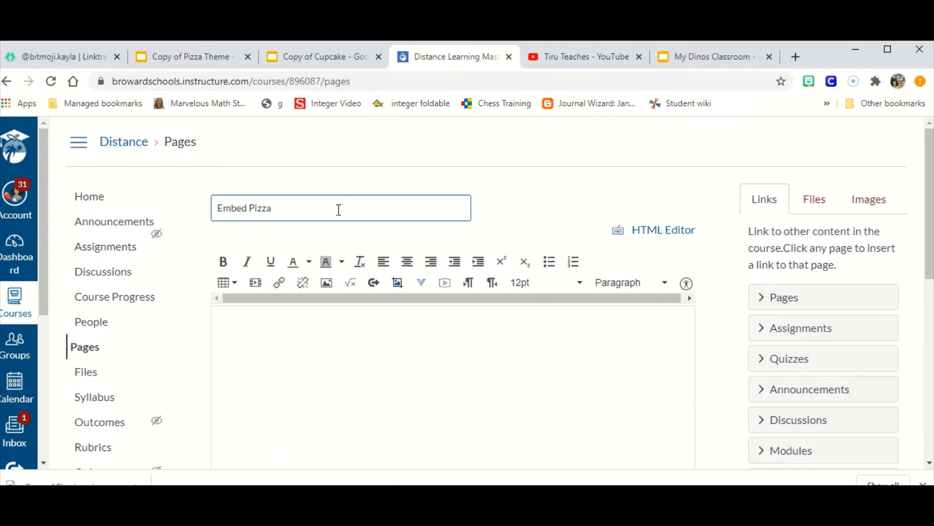
- Paste the copied iframe code into the page body's HTML source and return to the rich content view
{"action": "left_click", "coordinate": [398, 314]}
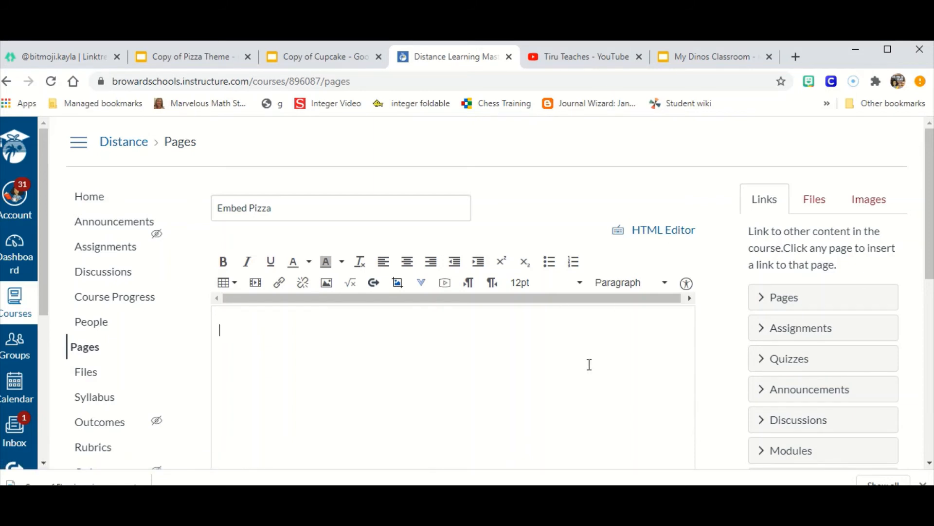
{"action": "left_click", "coordinate": [665, 232]}
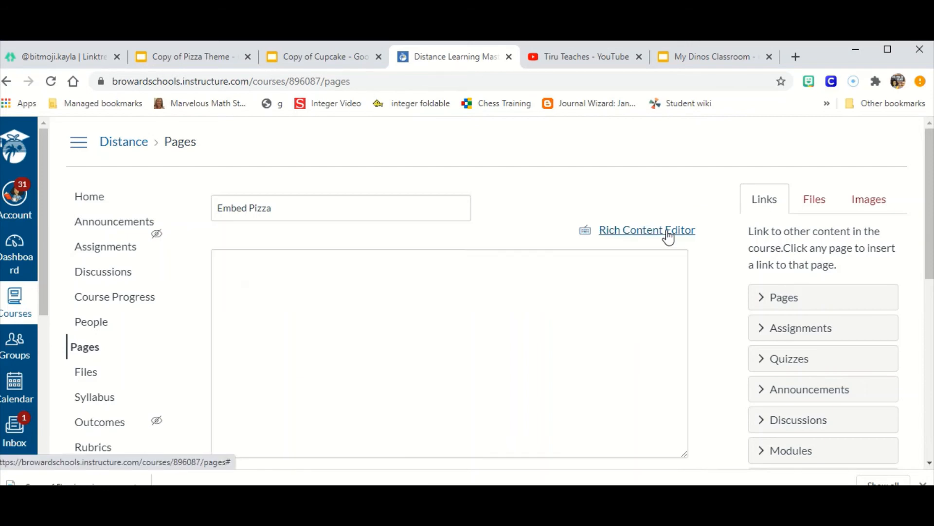
{"action": "left_click", "coordinate": [560, 275]}
{"action": "right_click", "coordinate": [562, 262]}
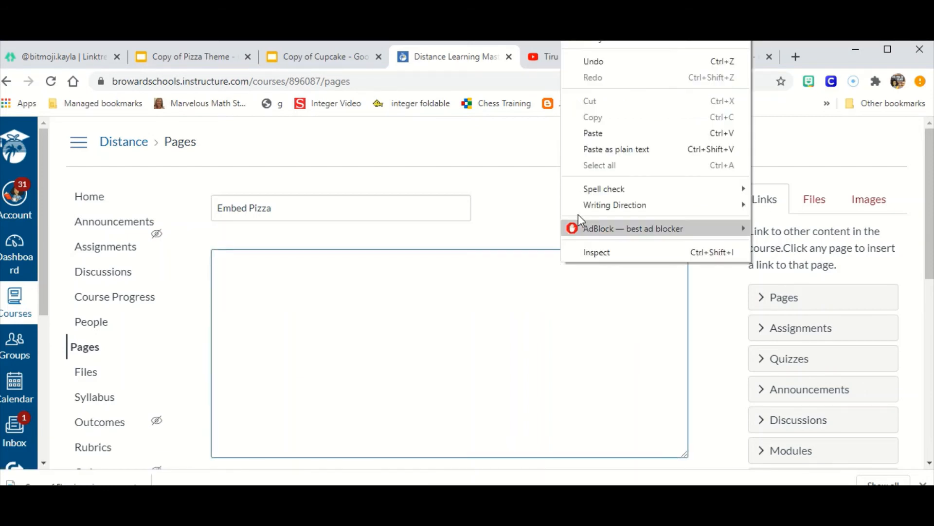
{"action": "left_click", "coordinate": [604, 136]}
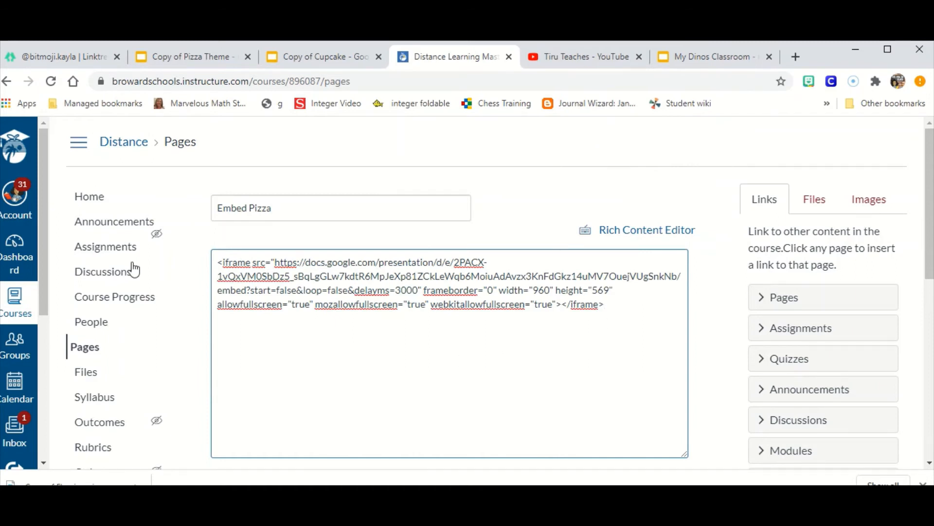
{"action": "left_click", "coordinate": [666, 237]}
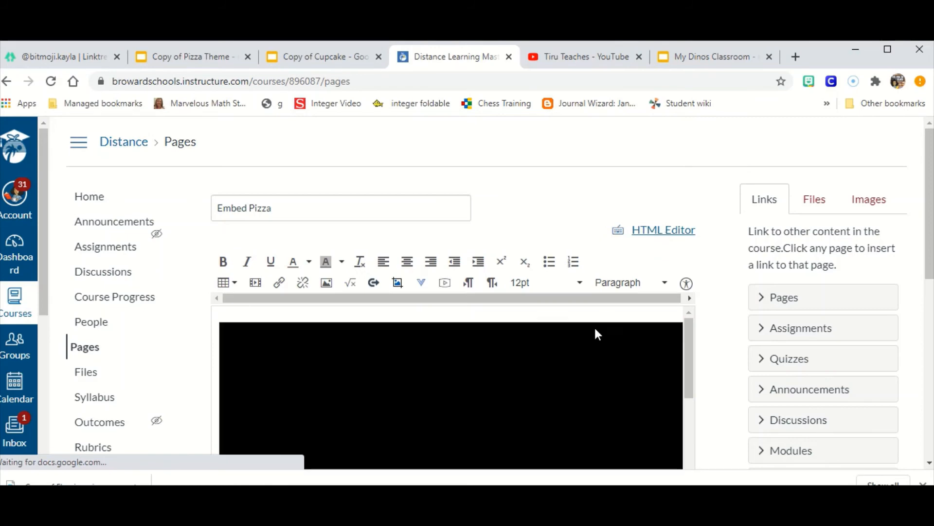
- Check the embedded classroom slide in the page body, then save and publish the page
{"action": "scroll", "coordinate": [540, 413], "scroll_direction": "down", "scroll_amount": 5}
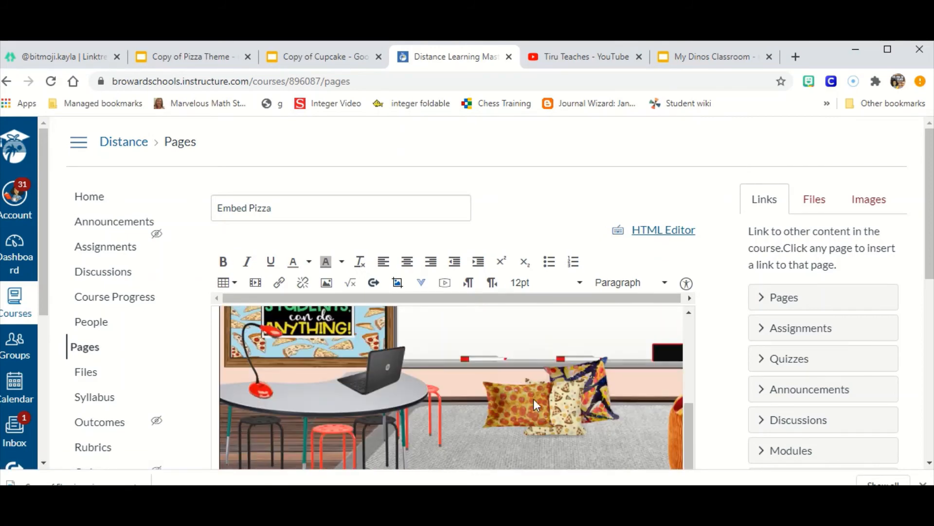
{"action": "scroll", "coordinate": [714, 299], "scroll_direction": "down", "scroll_amount": 5}
{"action": "scroll", "coordinate": [713, 298], "scroll_direction": "down", "scroll_amount": 2}
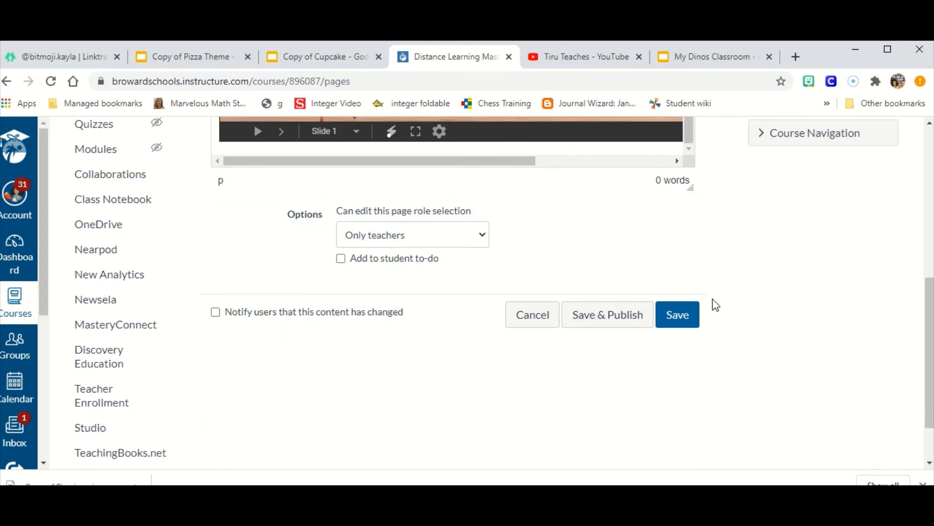
{"action": "left_click", "coordinate": [584, 321]}
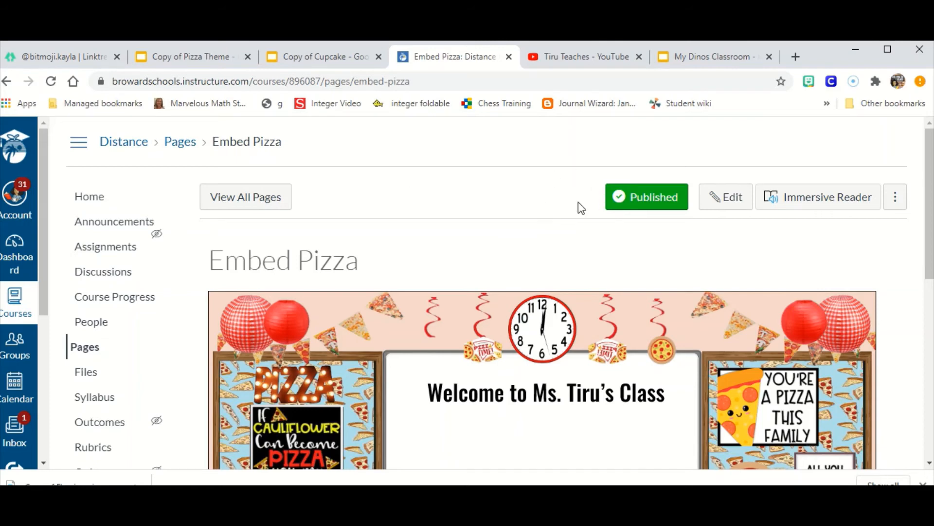
- Set the Embed Pizza page as the course's front page and open the course home page
{"action": "left_click", "coordinate": [903, 209]}
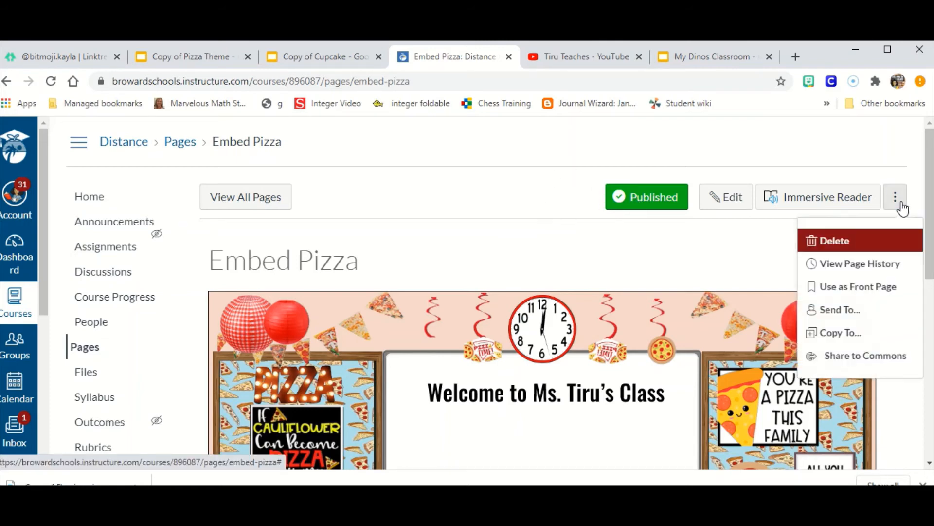
{"action": "left_click", "coordinate": [898, 290]}
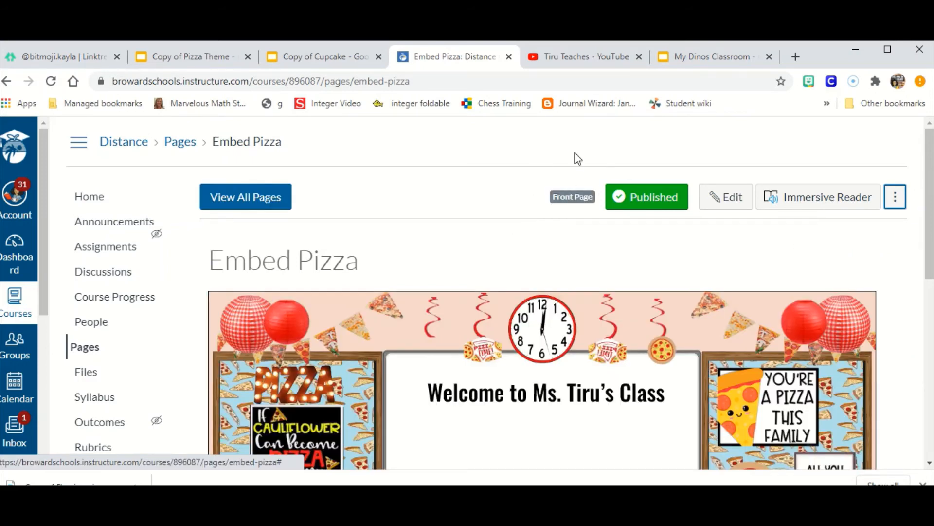
{"action": "left_click", "coordinate": [110, 197]}
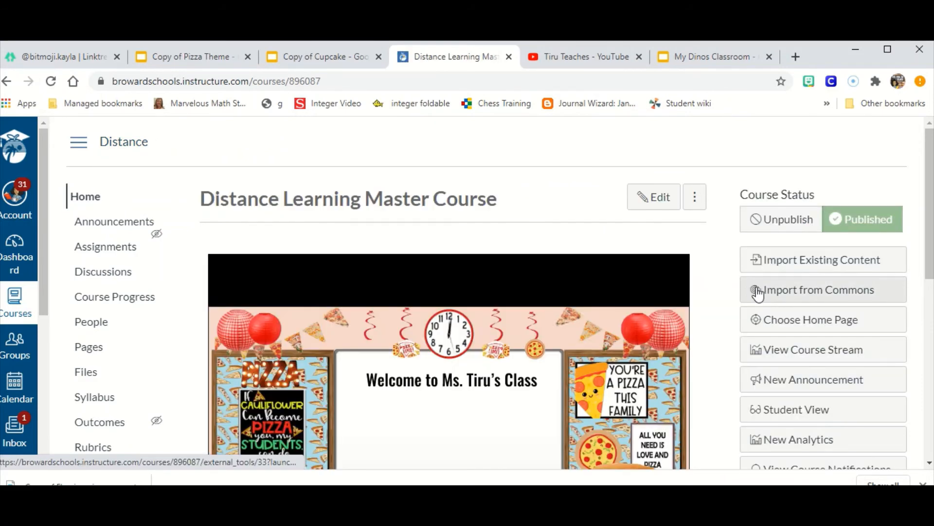
- Review the course home page choice and the pages available as front page, then return to the home page
{"action": "left_click", "coordinate": [809, 322]}
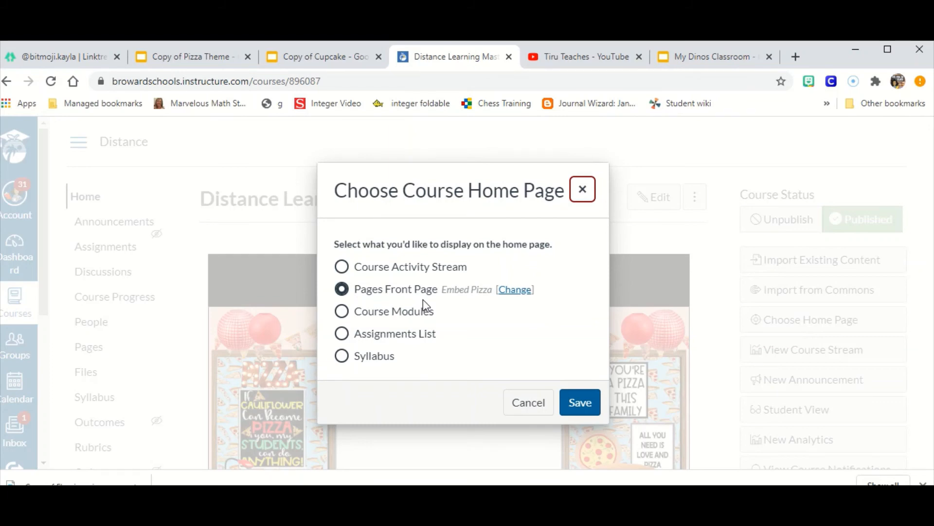
{"action": "left_click", "coordinate": [515, 291]}
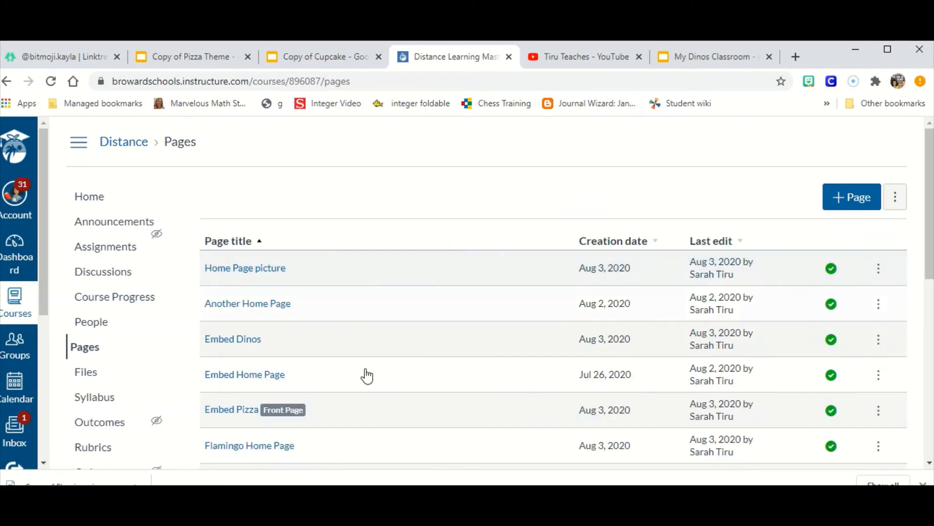
{"action": "scroll", "coordinate": [849, 350], "scroll_direction": "down", "scroll_amount": 2}
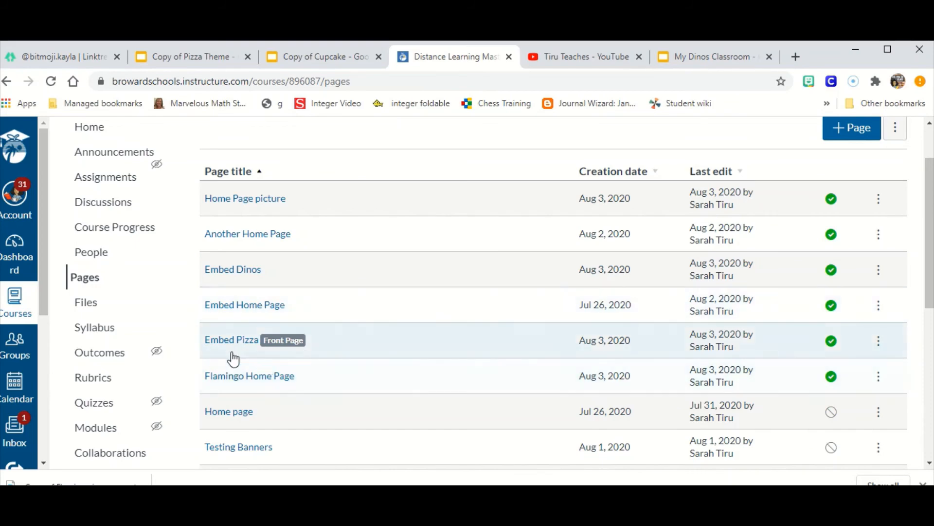
{"action": "scroll", "coordinate": [234, 354], "scroll_direction": "up", "scroll_amount": 1}
{"action": "scroll", "coordinate": [237, 352], "scroll_direction": "up", "scroll_amount": 1}
{"action": "left_click", "coordinate": [94, 197]}
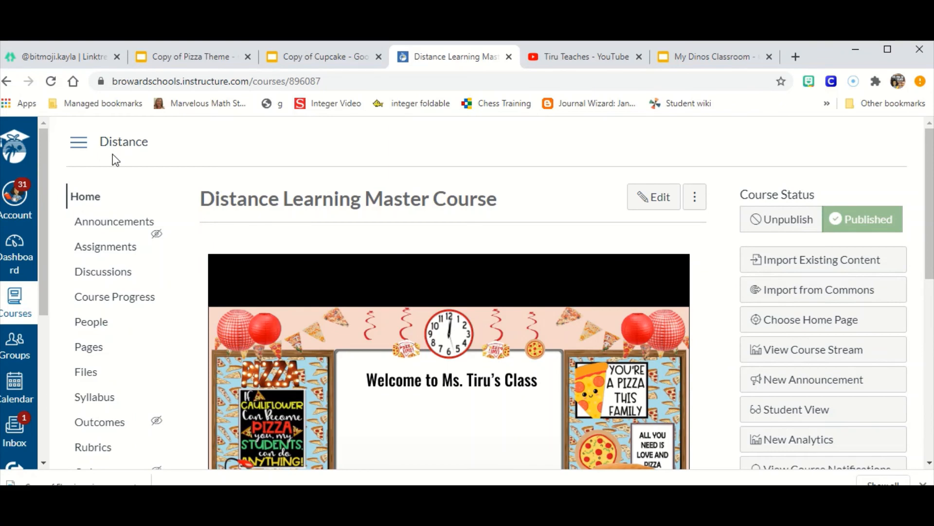
- Switch back to the Copy of Pizza Theme presentation and reload it to leave the web publishing dialog
{"action": "left_click", "coordinate": [191, 58]}
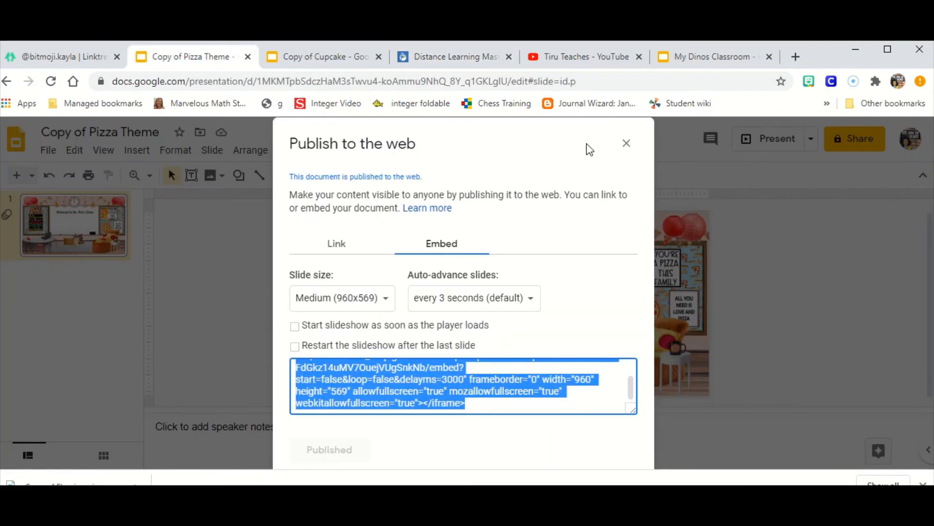
{"action": "scroll", "coordinate": [604, 154], "scroll_direction": "down", "scroll_amount": 2}
{"action": "left_click", "coordinate": [755, 242]}
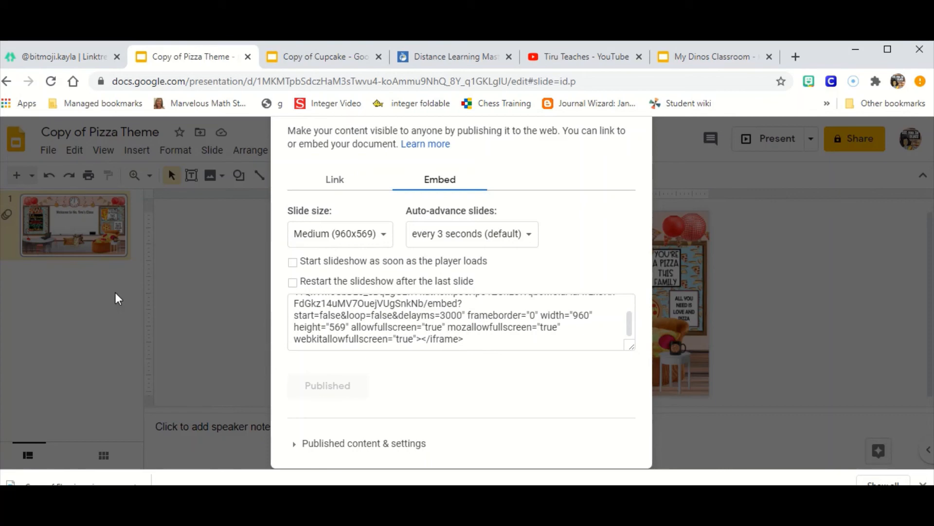
{"action": "left_click", "coordinate": [50, 81]}
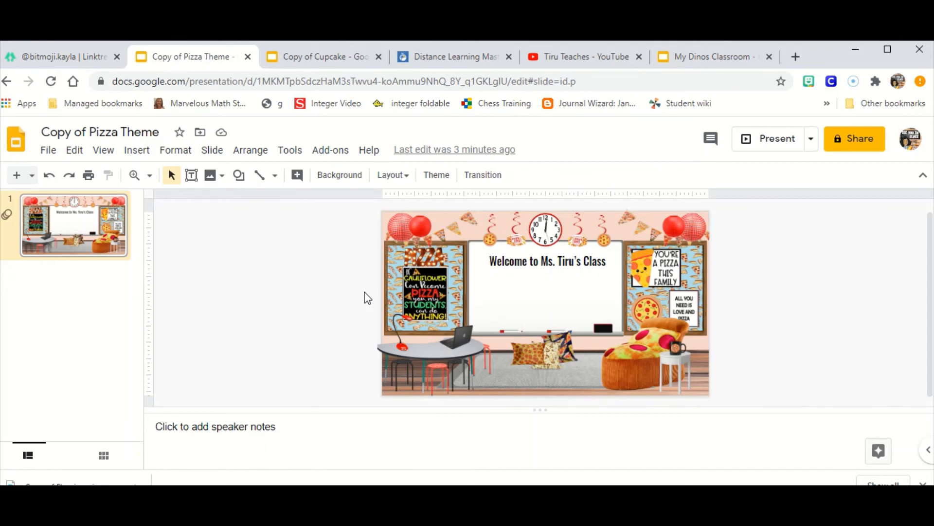
- Add the line "Have a good day!" below the welcome heading on the slide's whiteboard, leaving a blank line between them
{"action": "left_click", "coordinate": [569, 263]}
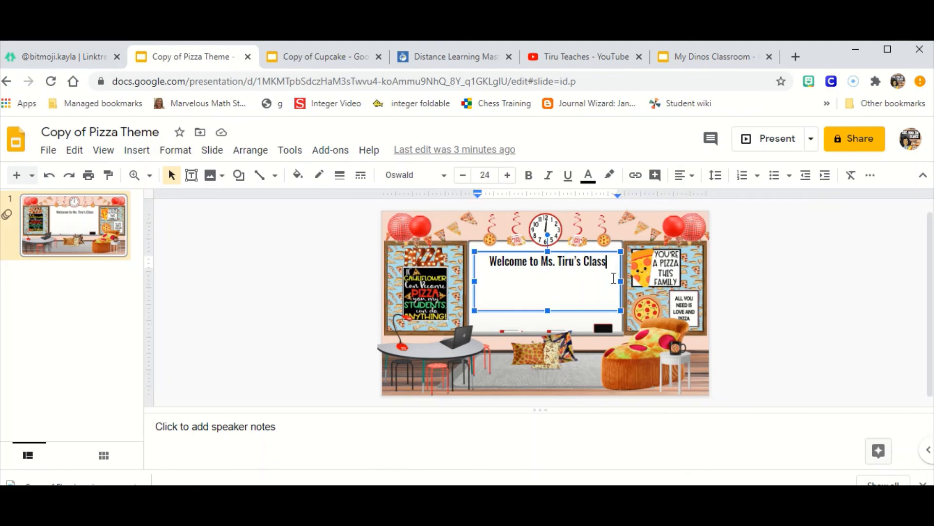
{"action": "key", "text": "Return"}
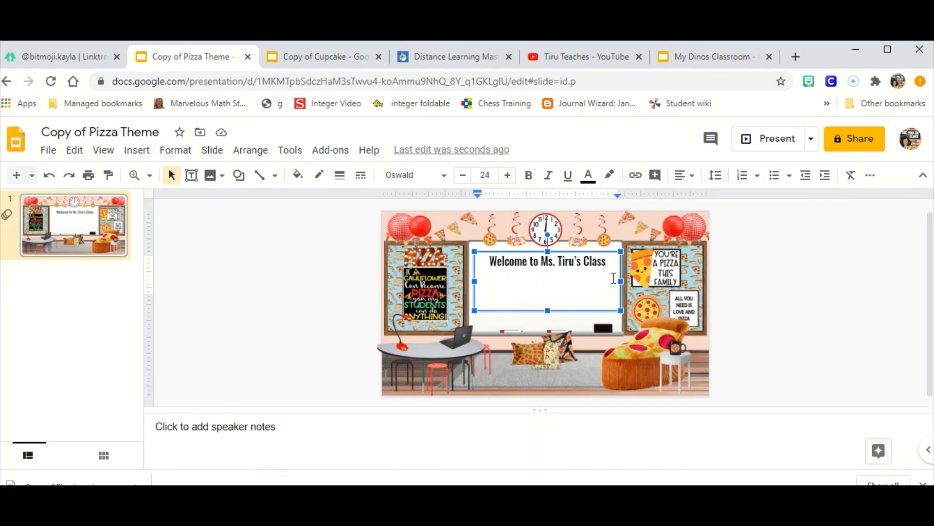
{"action": "type", "text": "Have a "}
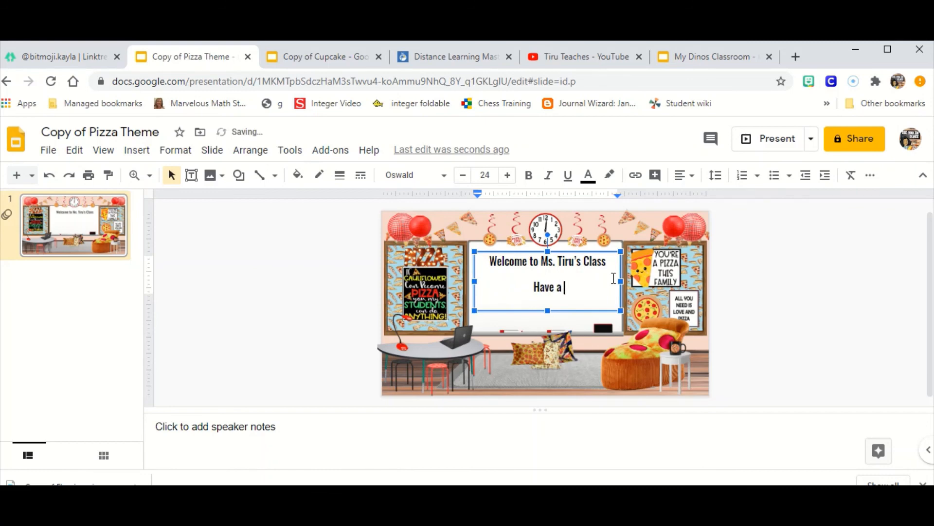
{"action": "type", "text": "good d"}
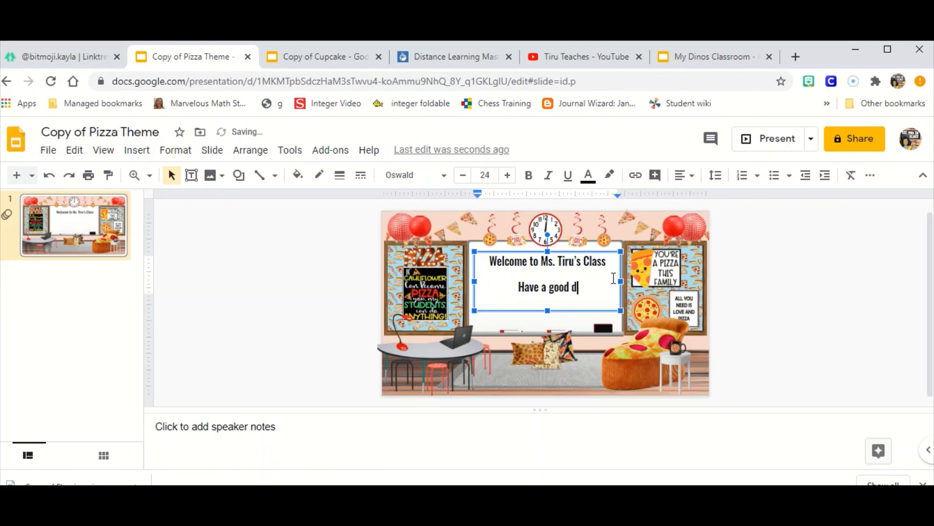
{"action": "type", "text": "ay!"}
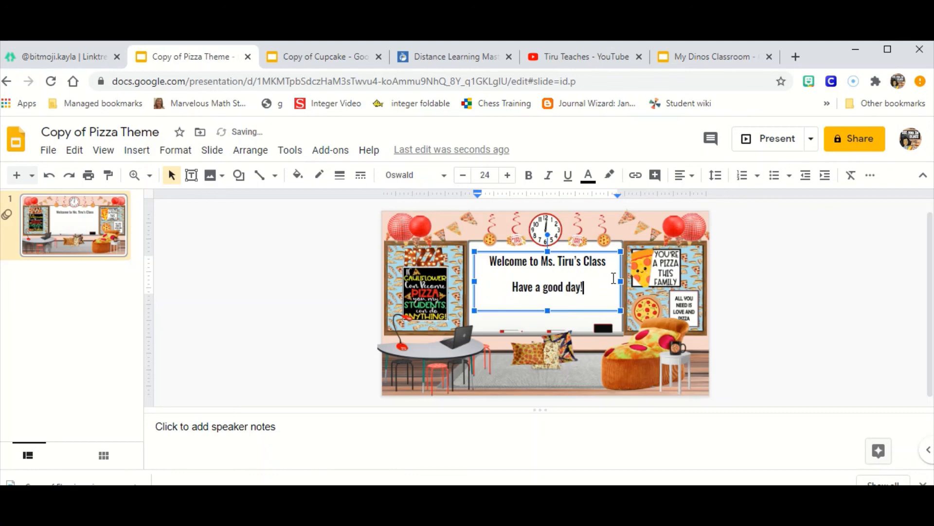
{"action": "left_click", "coordinate": [790, 339]}
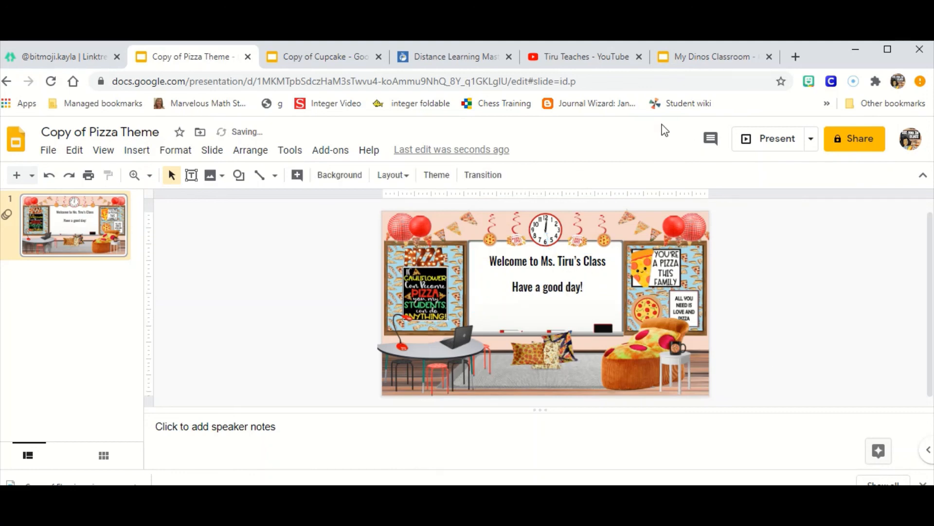
- Switch to the Canvas course, reload its home page to check the embedded slide for the new line, then return to the Copy of Pizza Theme presentation
{"action": "left_click", "coordinate": [448, 57]}
{"action": "scroll", "coordinate": [450, 371], "scroll_direction": "down", "scroll_amount": 1}
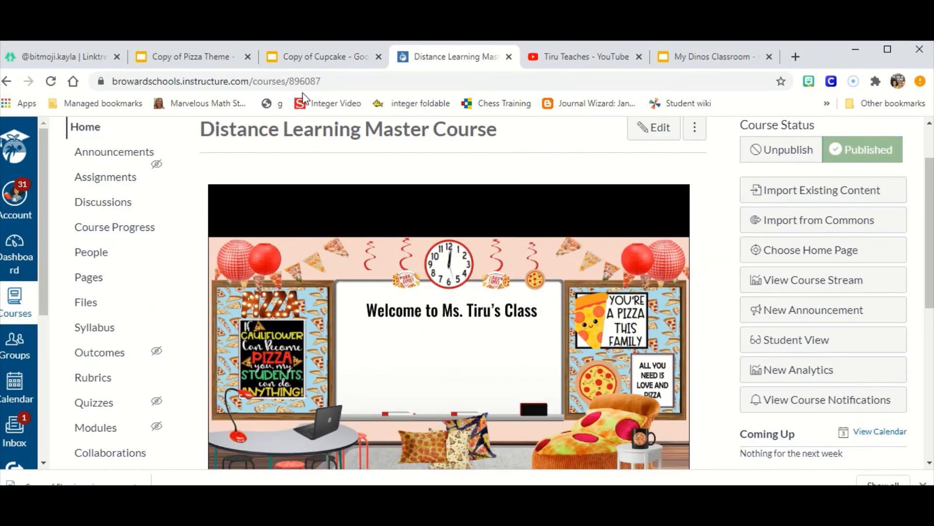
{"action": "left_click", "coordinate": [192, 56]}
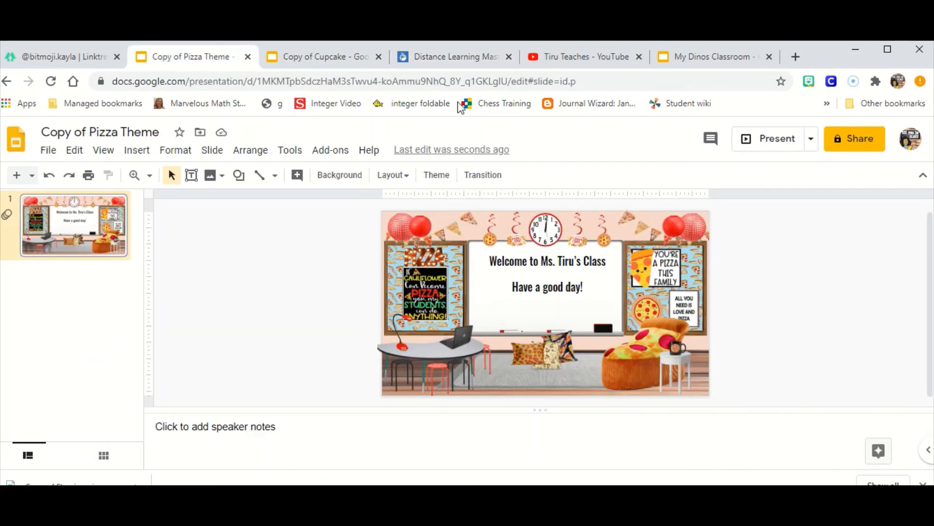
{"action": "left_click", "coordinate": [472, 58]}
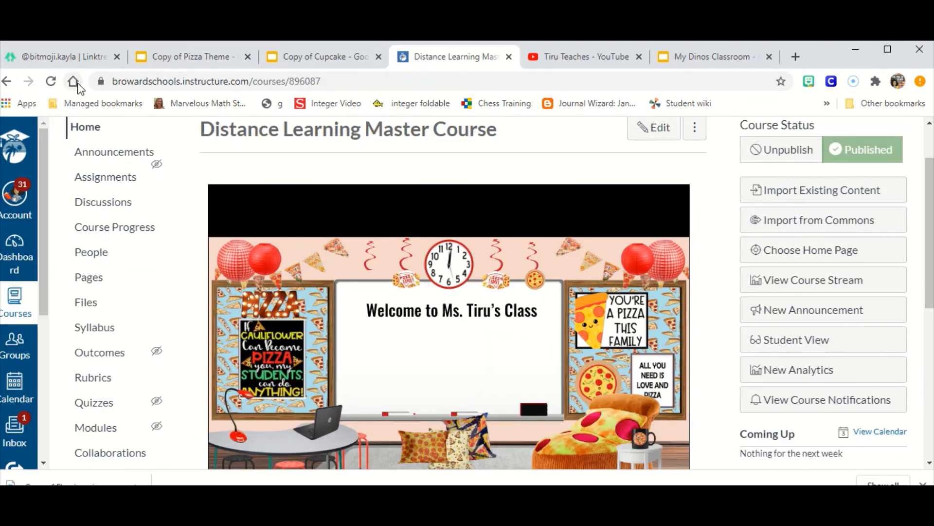
{"action": "left_click", "coordinate": [87, 129]}
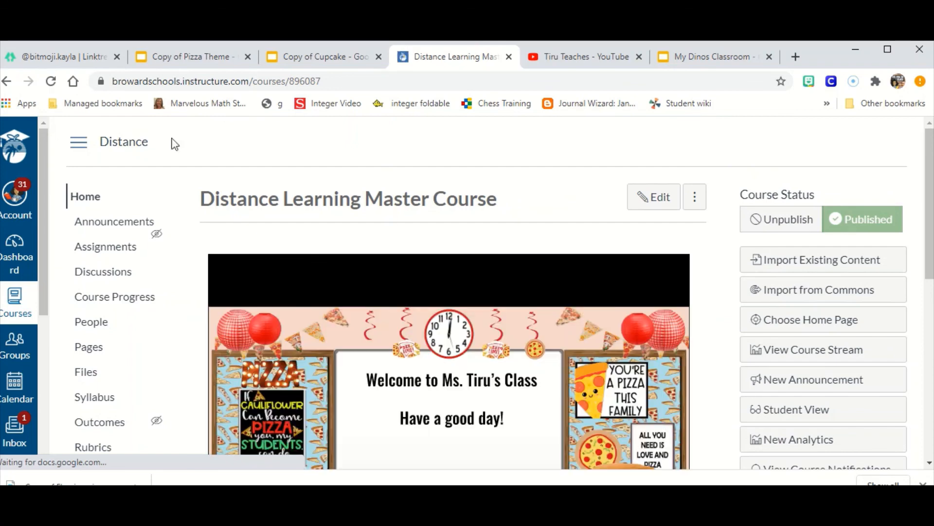
{"action": "scroll", "coordinate": [308, 343], "scroll_direction": "down", "scroll_amount": 1}
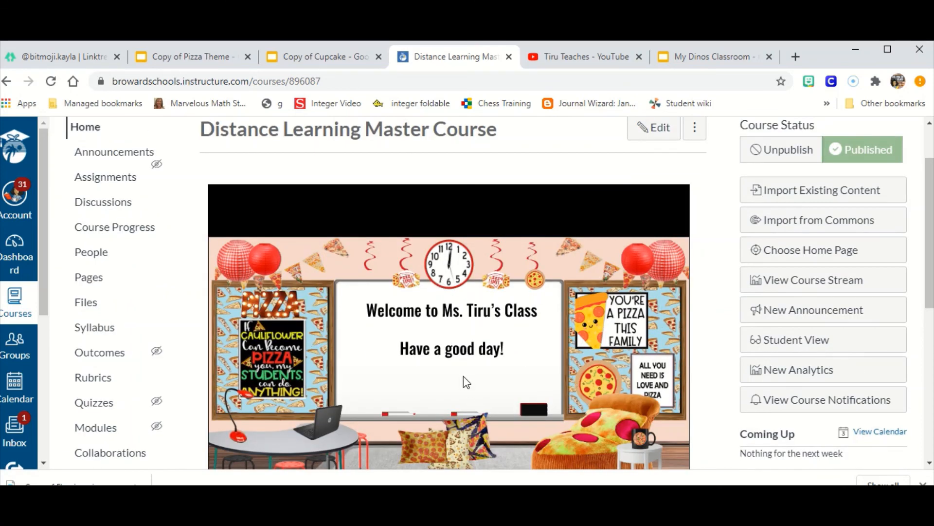
{"action": "left_click", "coordinate": [186, 62]}
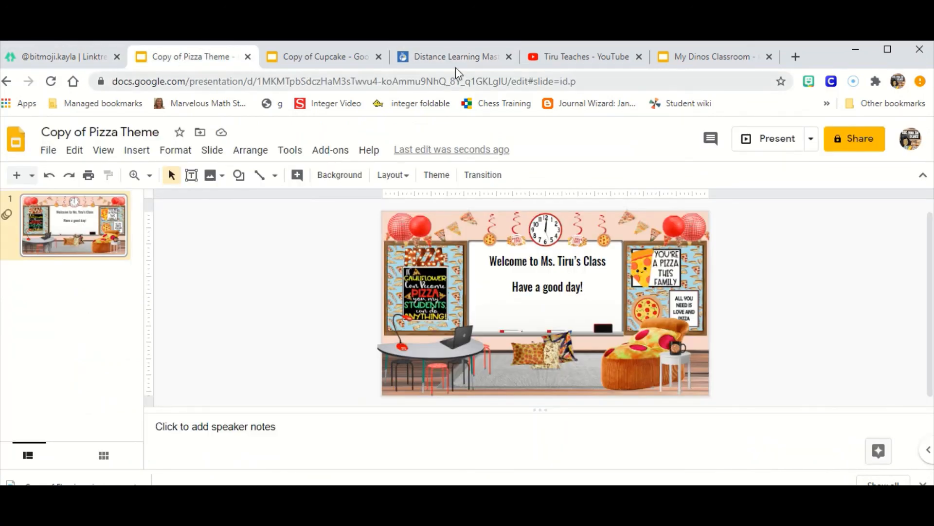